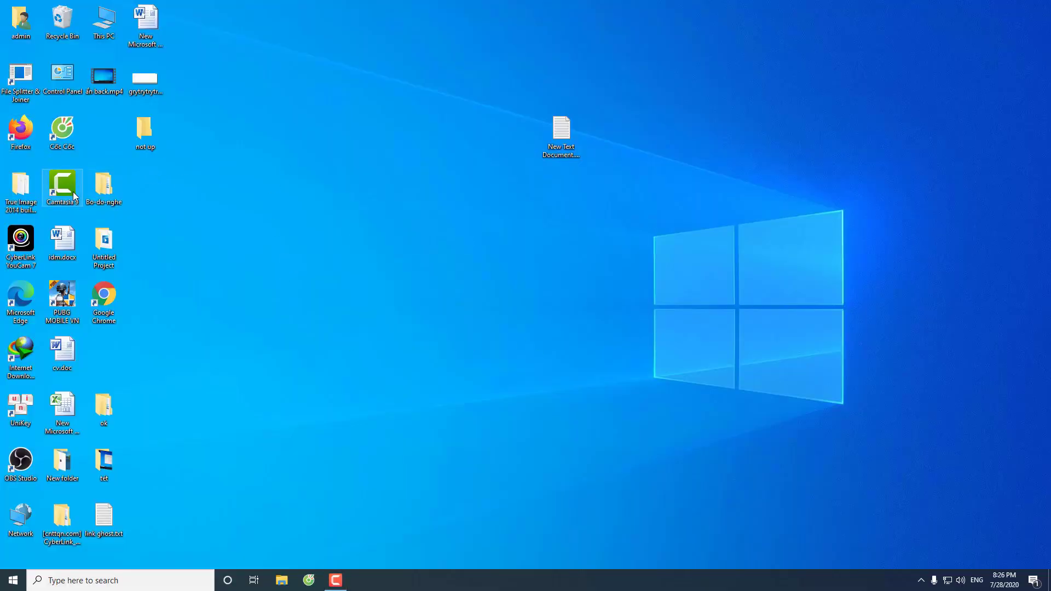
# Launch Firefox and bring up the recently visited sites from the address bar
pyautogui.doubleClick(26, 136)
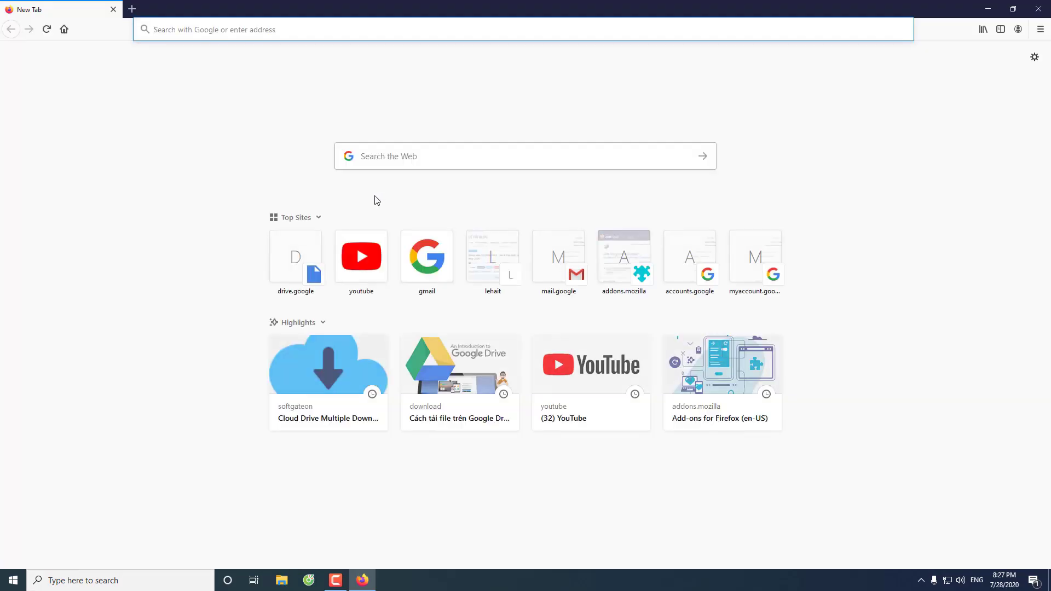
pyautogui.click(217, 29)
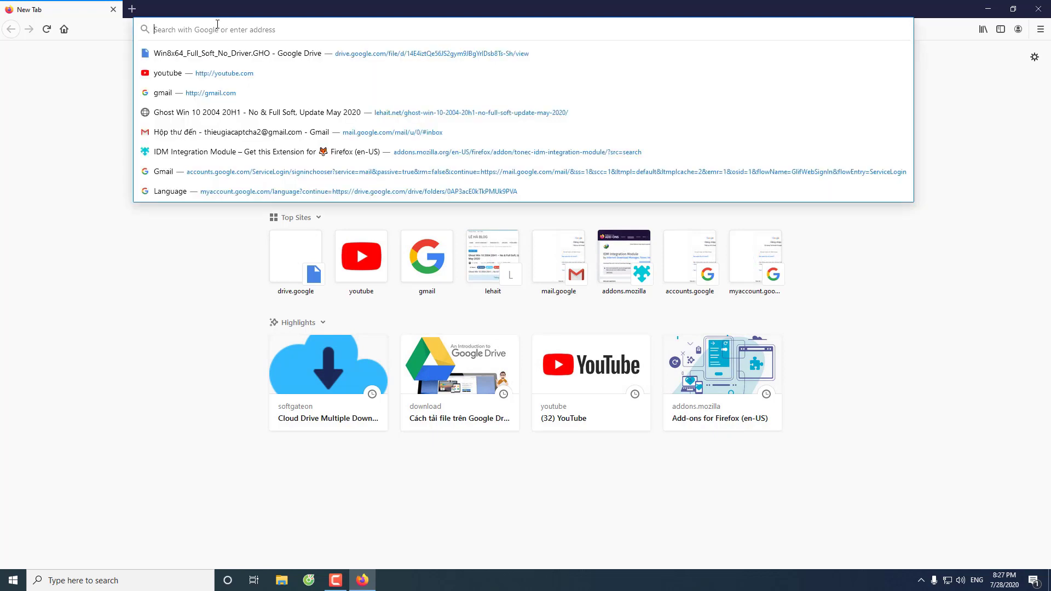
# Load the shared Win8x64_Full_Soft_No_Driver.GHO file's Drive page from the suggestions
pyautogui.click(203, 53)
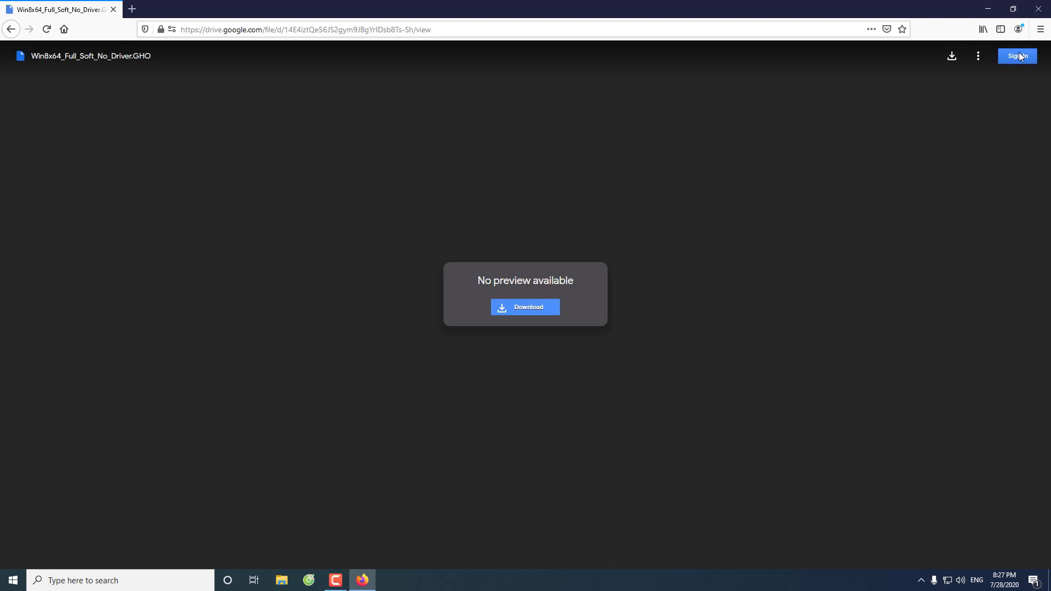
# Go to the Google home page in a second browser tab
pyautogui.click(131, 9)
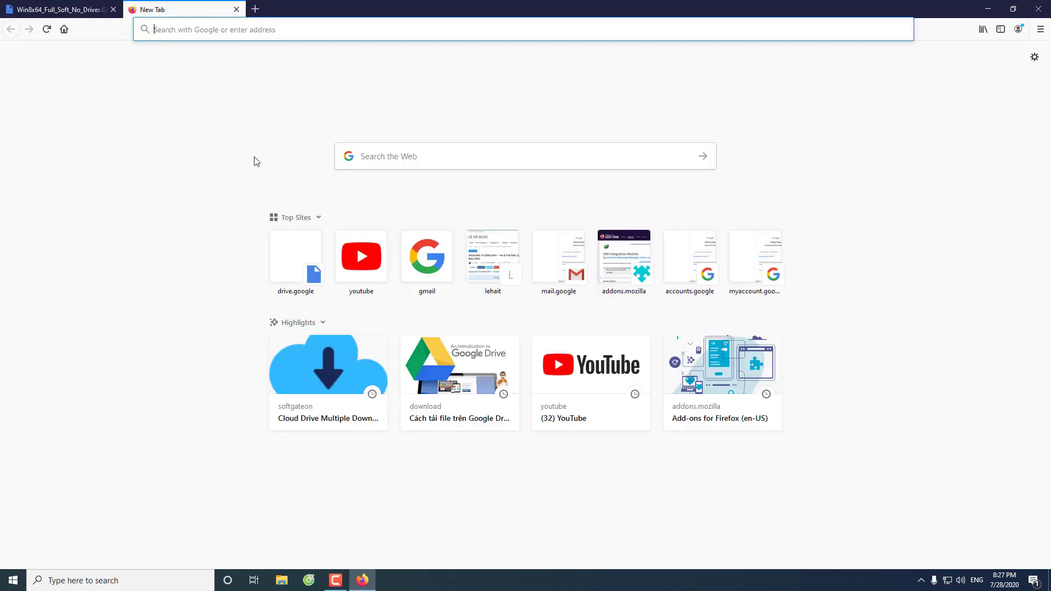
pyautogui.write('google.com/')
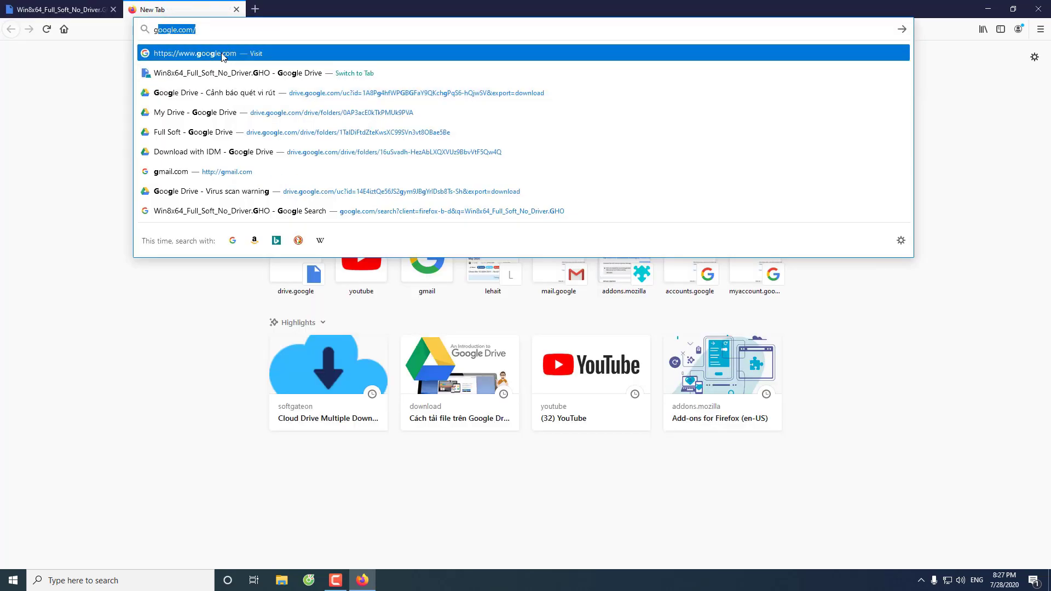
pyautogui.press('Return')
pyautogui.write('g')
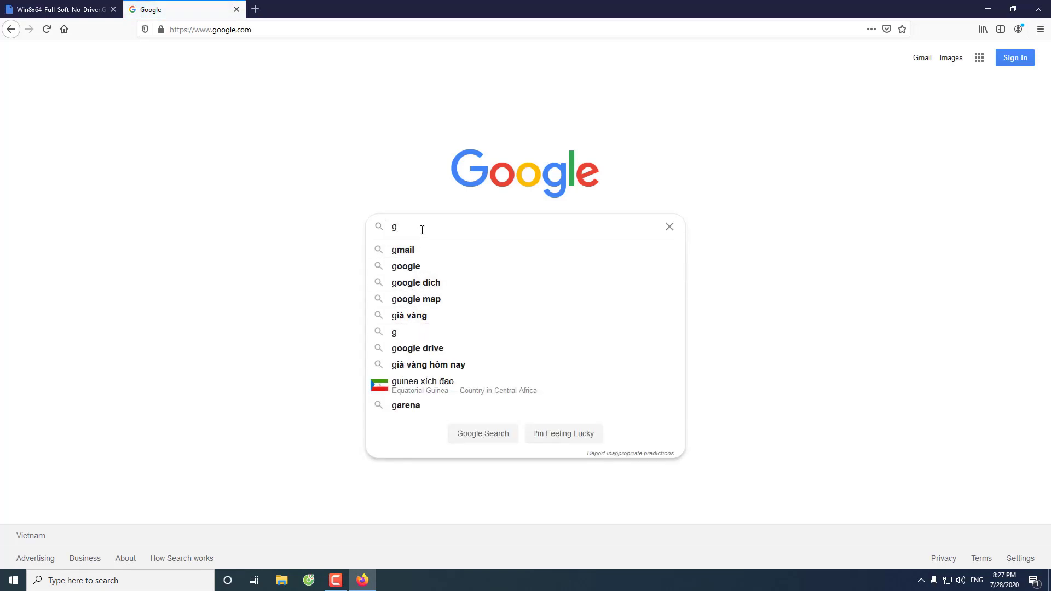
pyautogui.write('o')
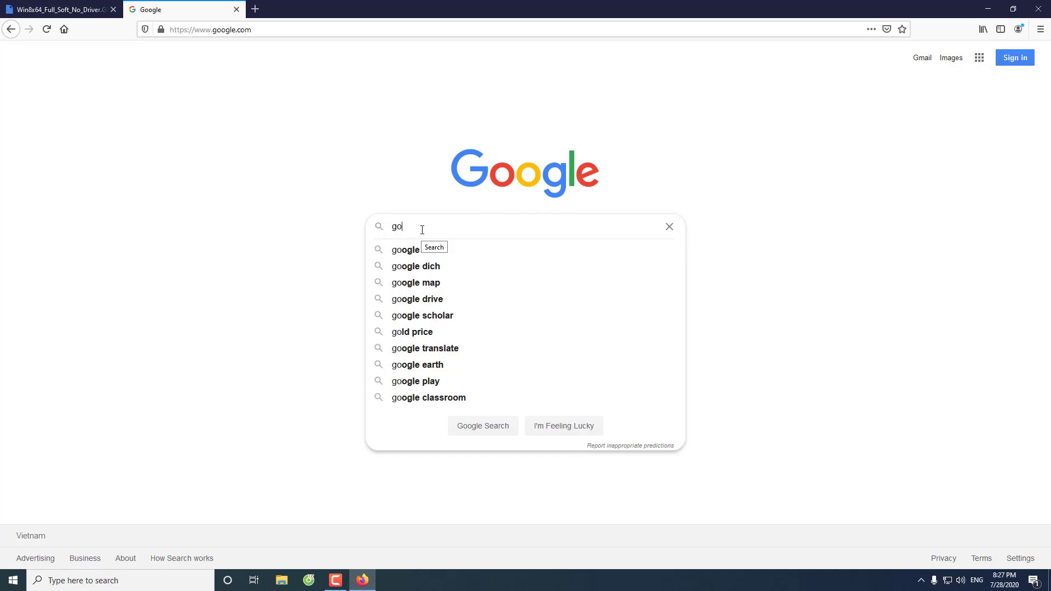
pyautogui.write('of')
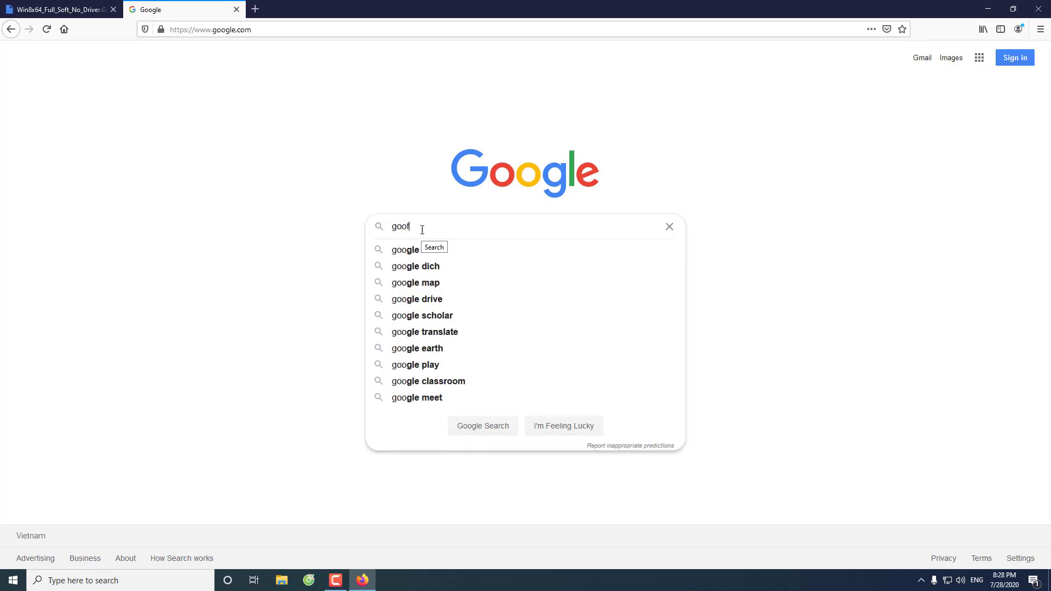
pyautogui.write('le d')
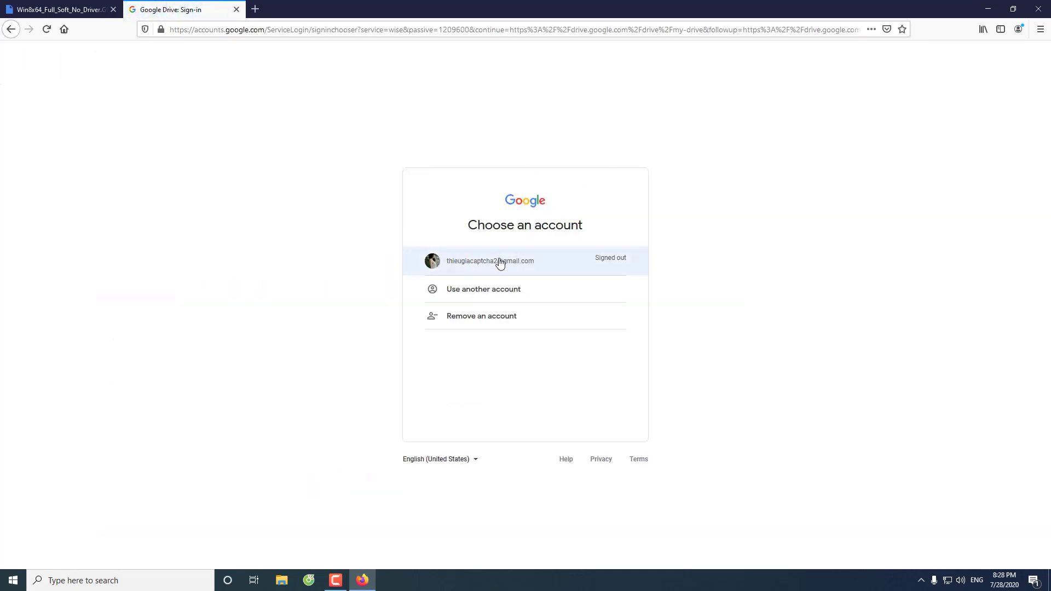
# Sign in to the saved Google account on the GHO file's tab without saving the login
pyautogui.click(57, 9)
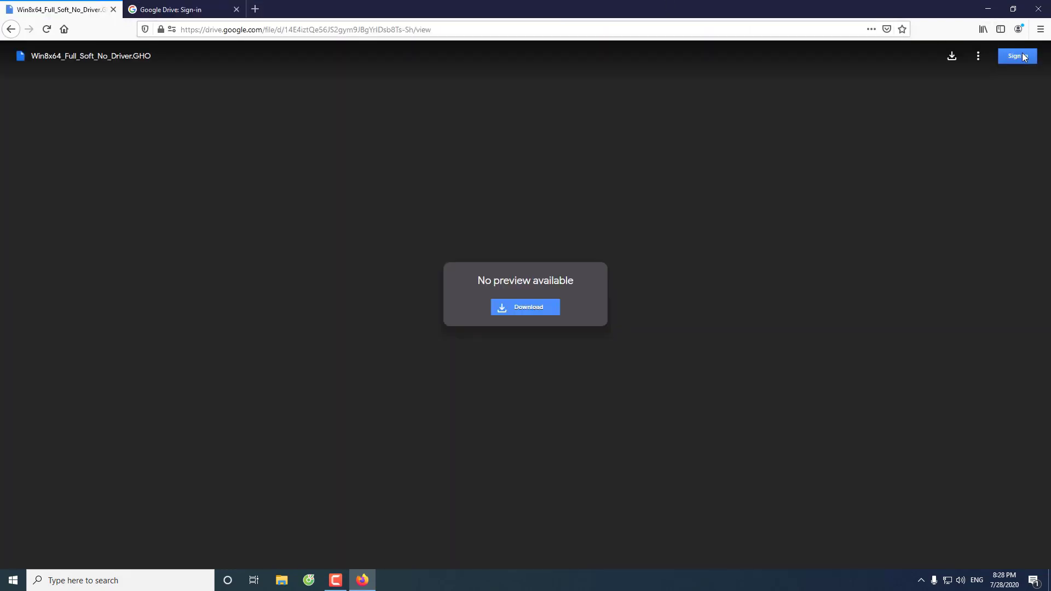
pyautogui.click(1021, 55)
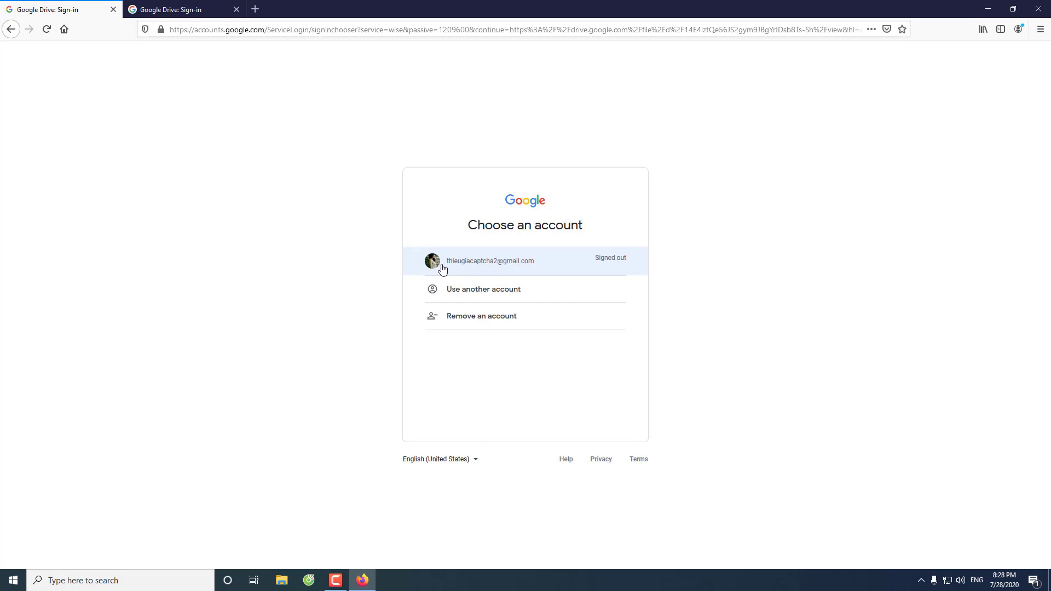
pyautogui.click(477, 264)
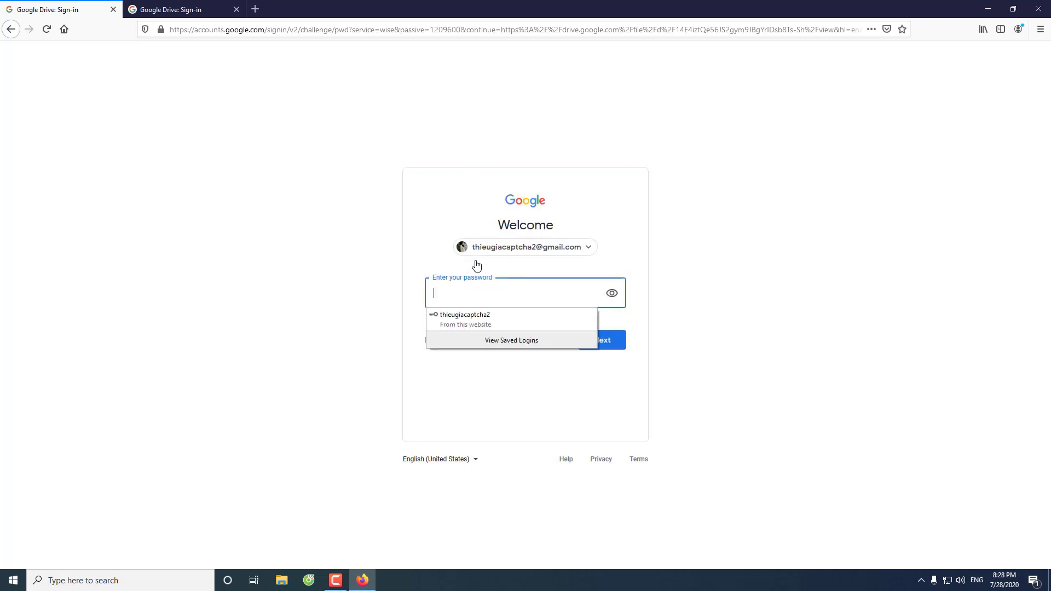
pyautogui.write('a')
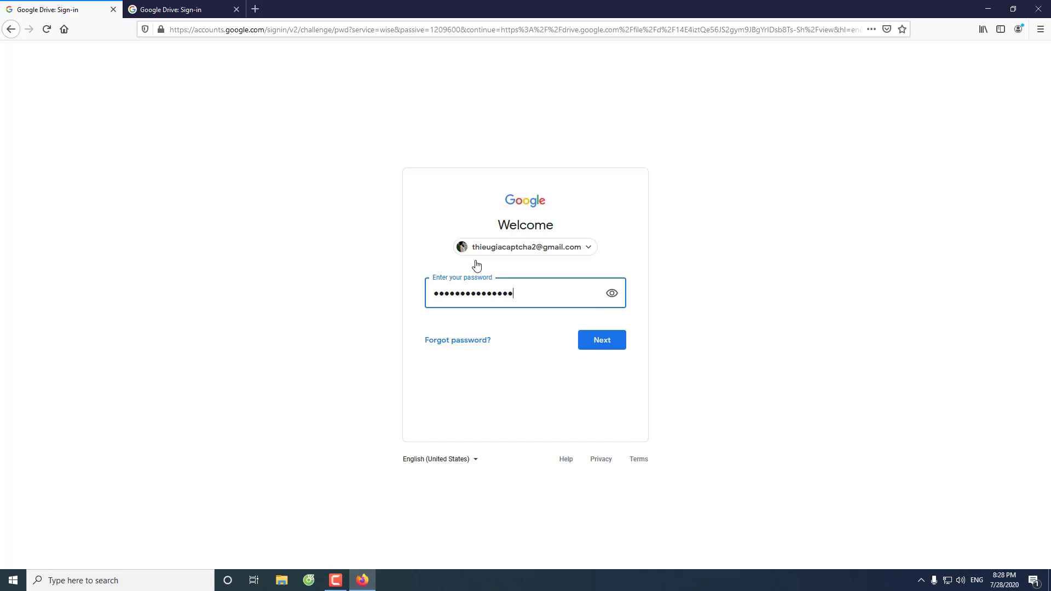
pyautogui.click(590, 344)
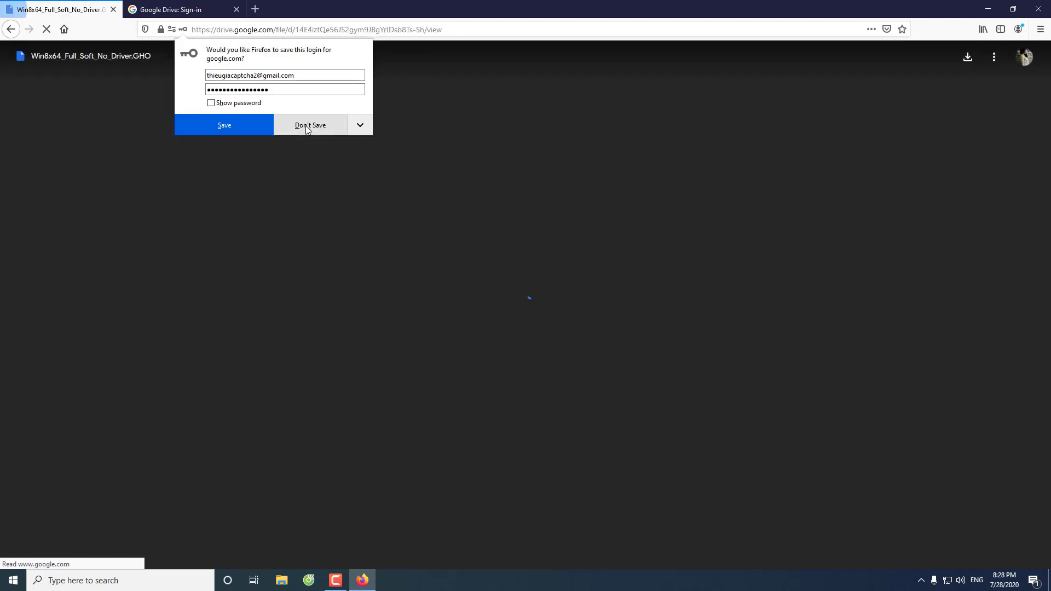
pyautogui.click(305, 126)
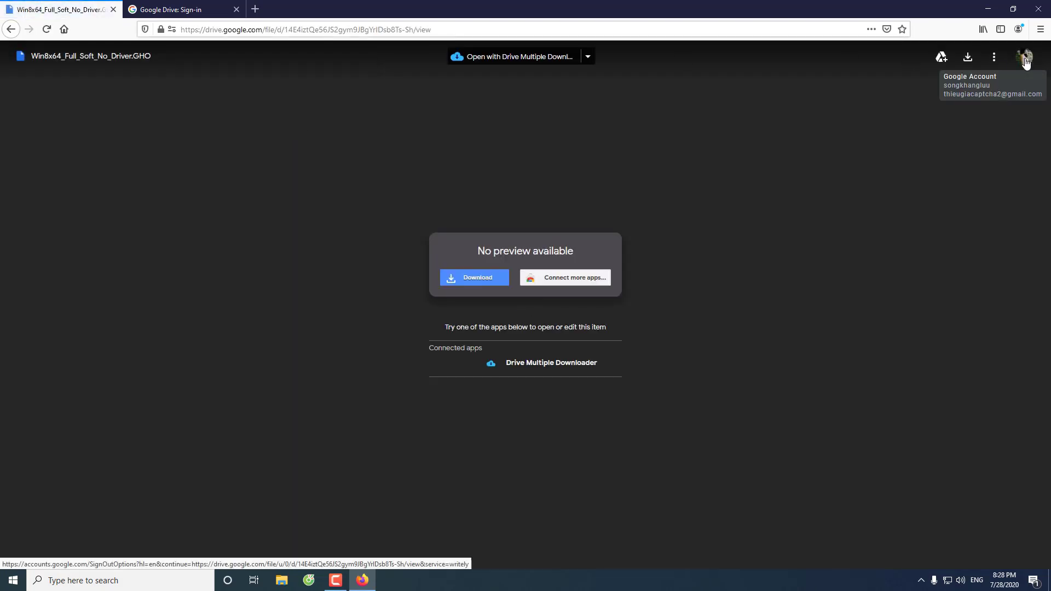
# Sign in on the second tab with the saved account so My Drive loads
pyautogui.click(180, 9)
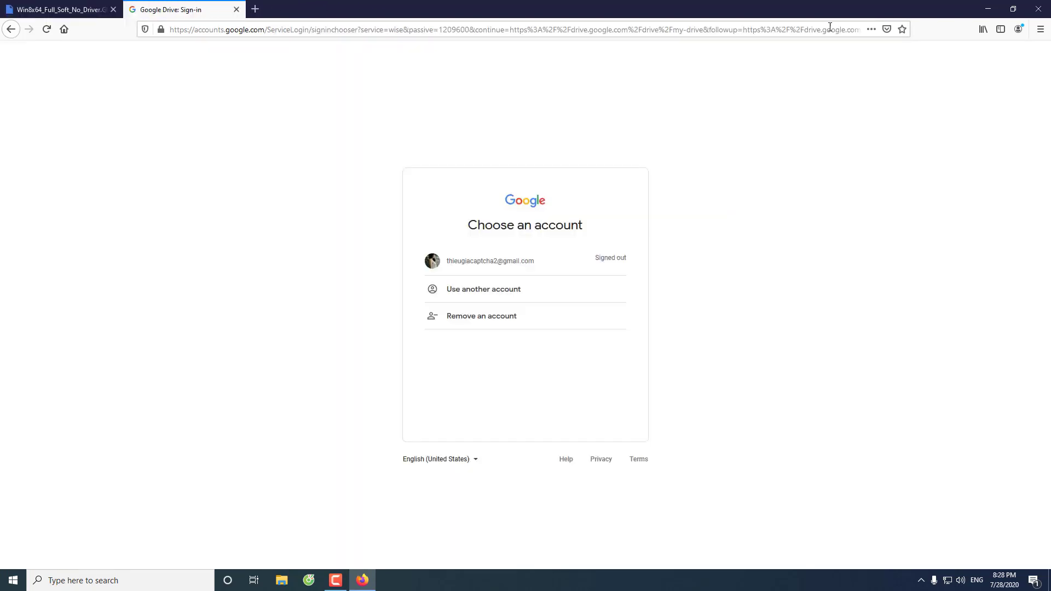
pyautogui.click(488, 263)
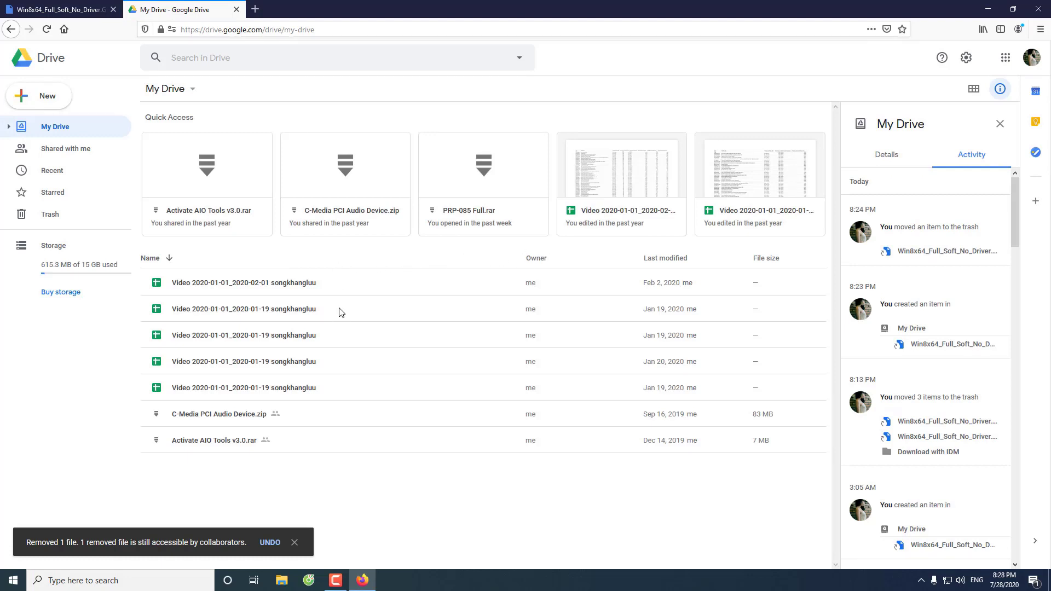
pyautogui.click(294, 542)
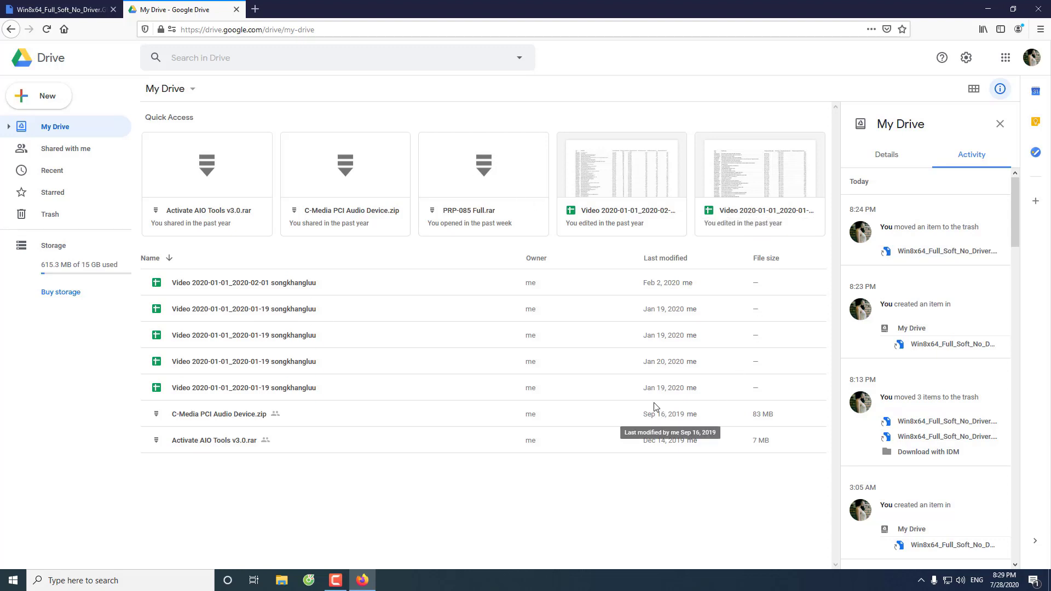
# Refresh the My Drive list and return to the shared .GHO file's preview
pyautogui.click(78, 8)
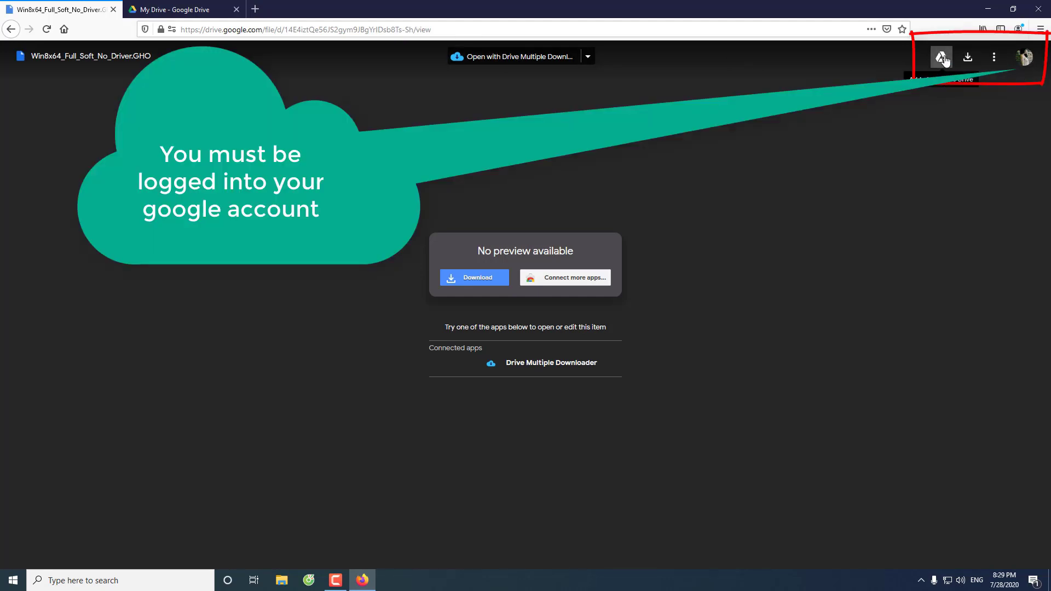
pyautogui.click(201, 9)
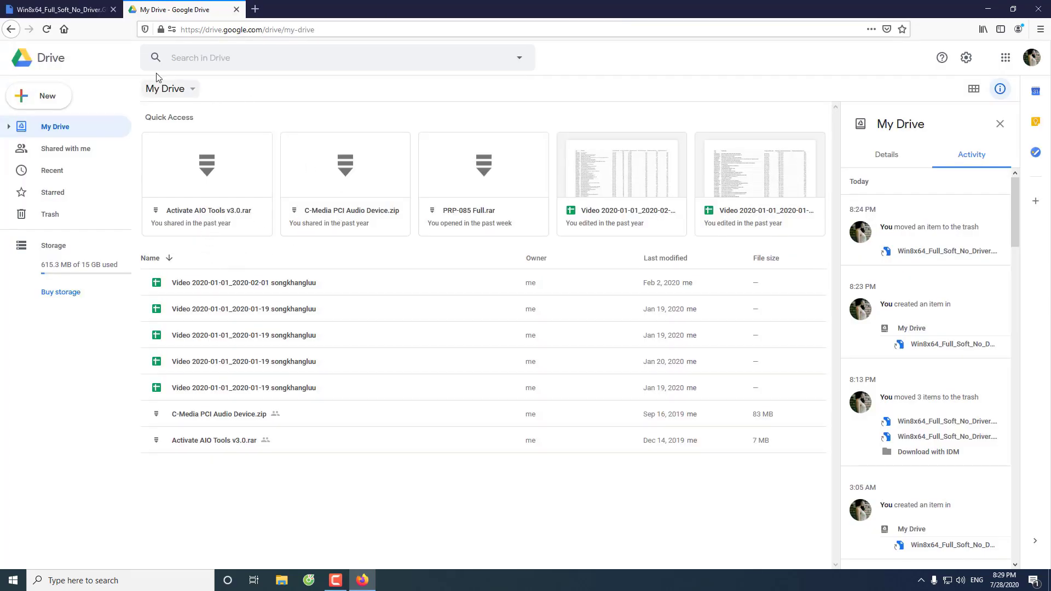
pyautogui.click(47, 30)
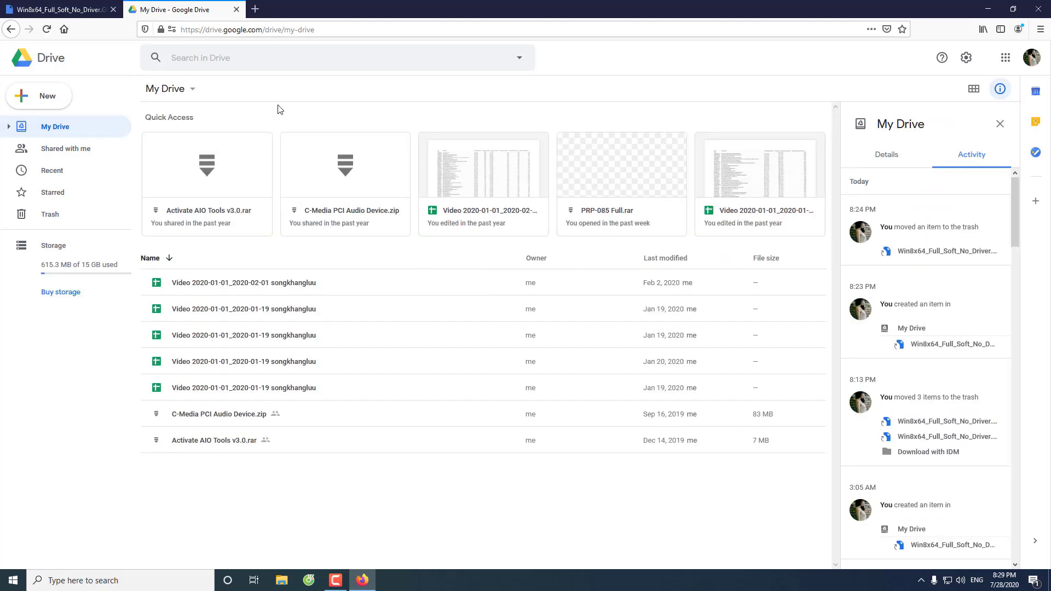
pyautogui.click(80, 15)
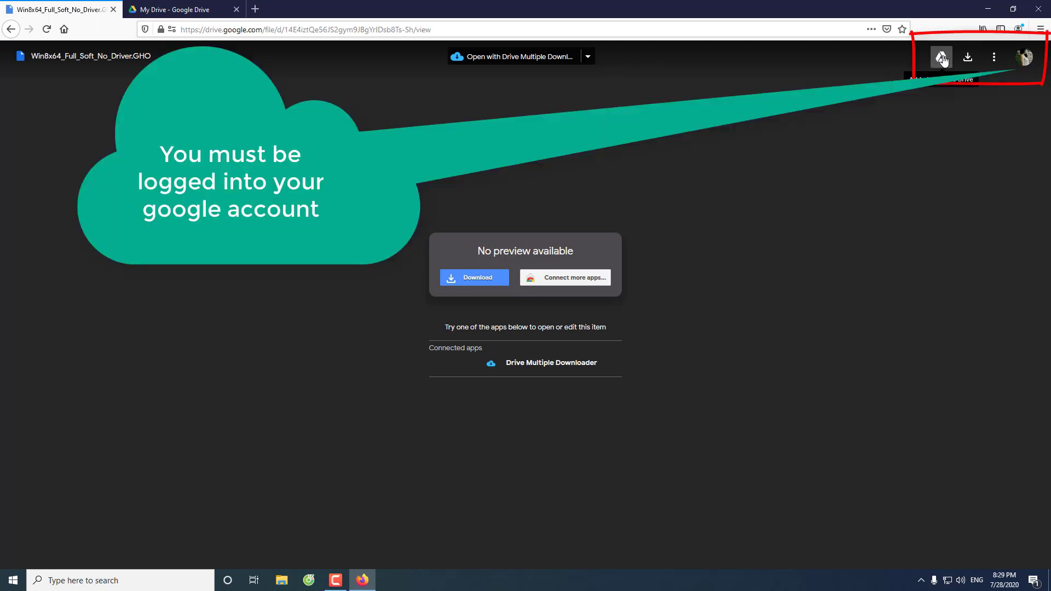
# Add a shortcut to the .GHO file in My Drive and check it in the file list
pyautogui.click(942, 59)
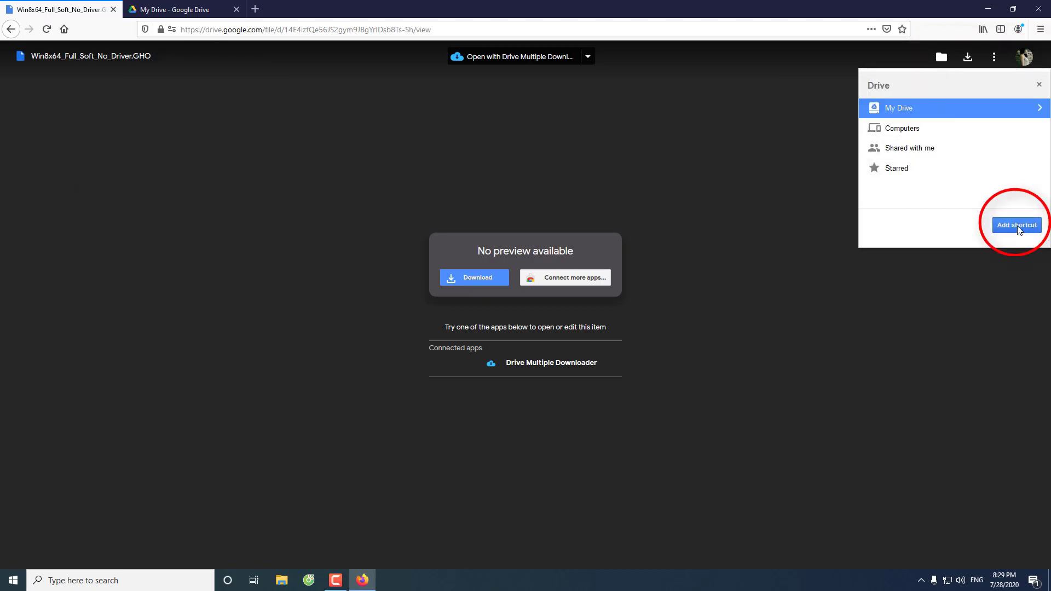
pyautogui.click(1017, 225)
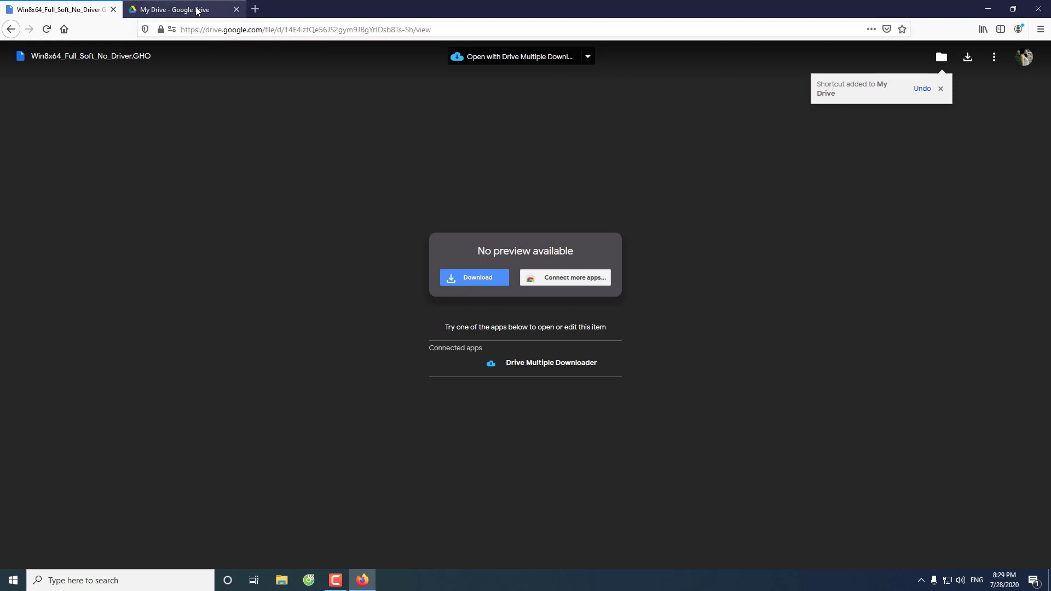
pyautogui.click(197, 10)
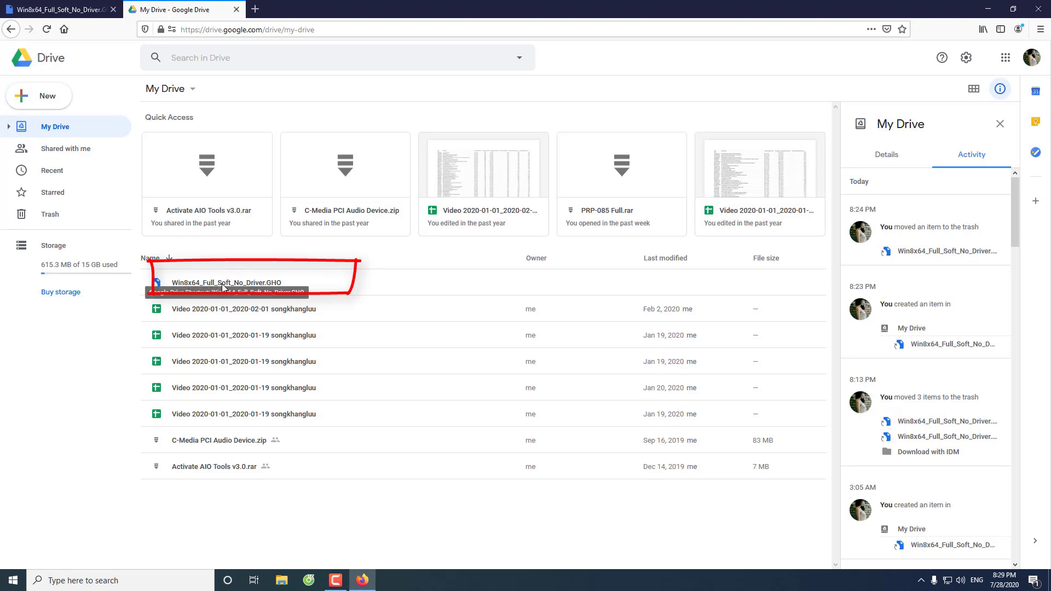
# View the shortcut's location and open My Drive from the location panel
pyautogui.doubleClick(222, 283)
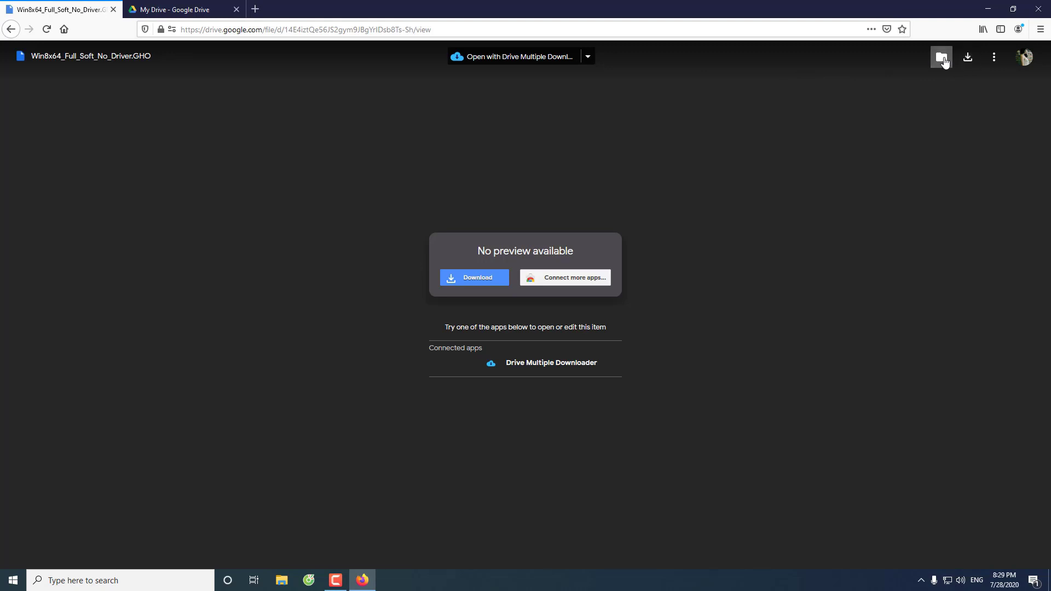
pyautogui.click(941, 59)
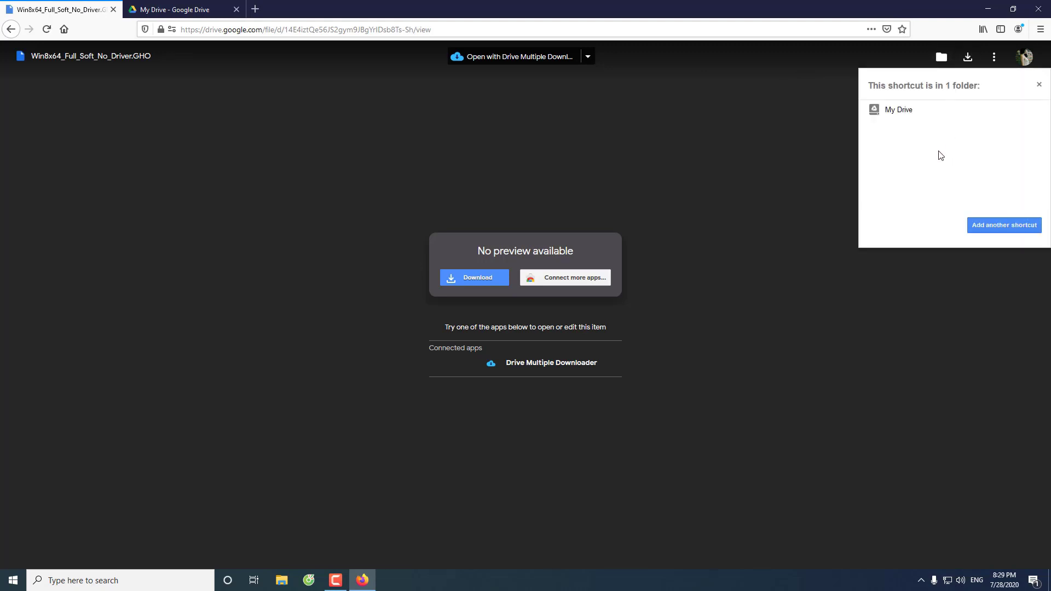
pyautogui.click(900, 111)
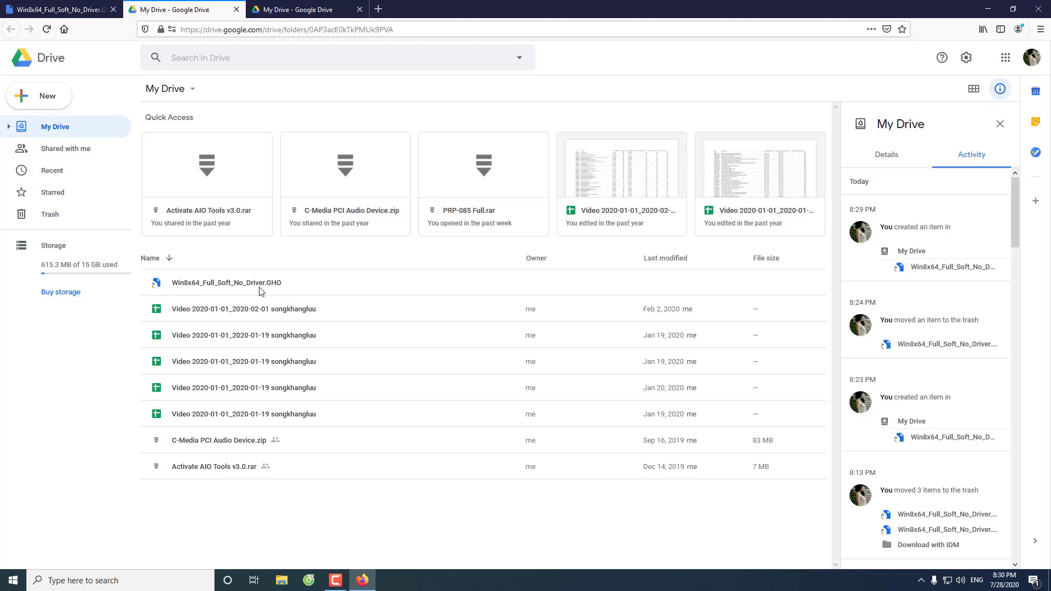
# Create a new folder named winzip in My Drive
pyautogui.click(192, 90)
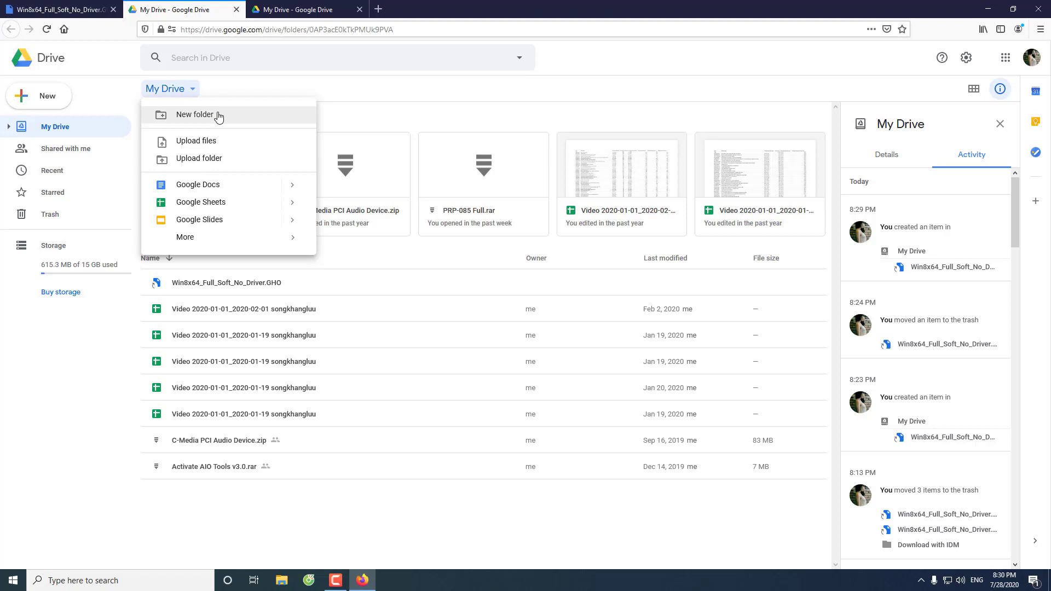
pyautogui.moveTo(214, 238)
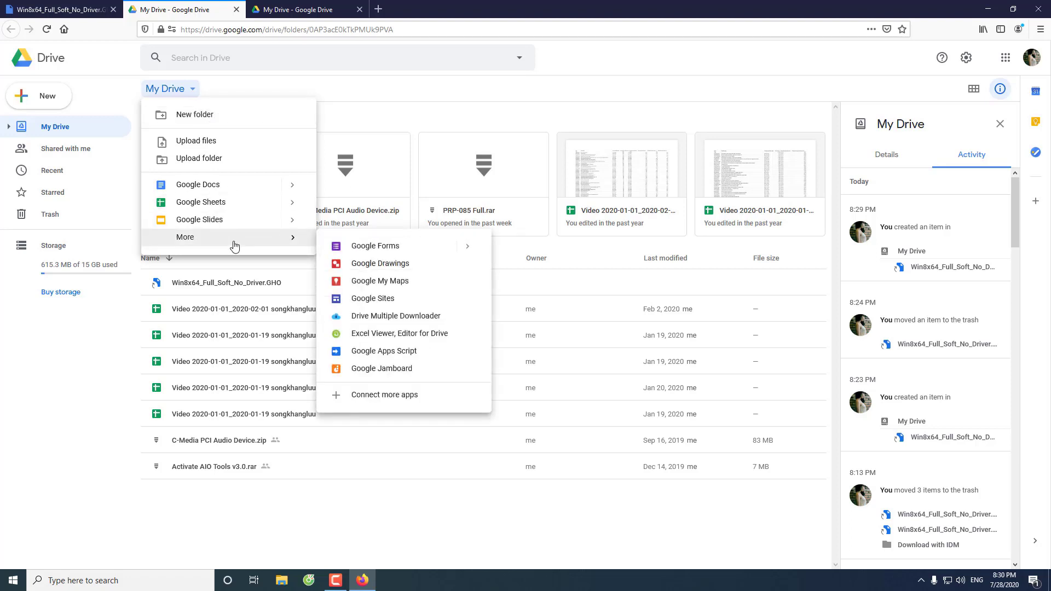
pyautogui.click(199, 118)
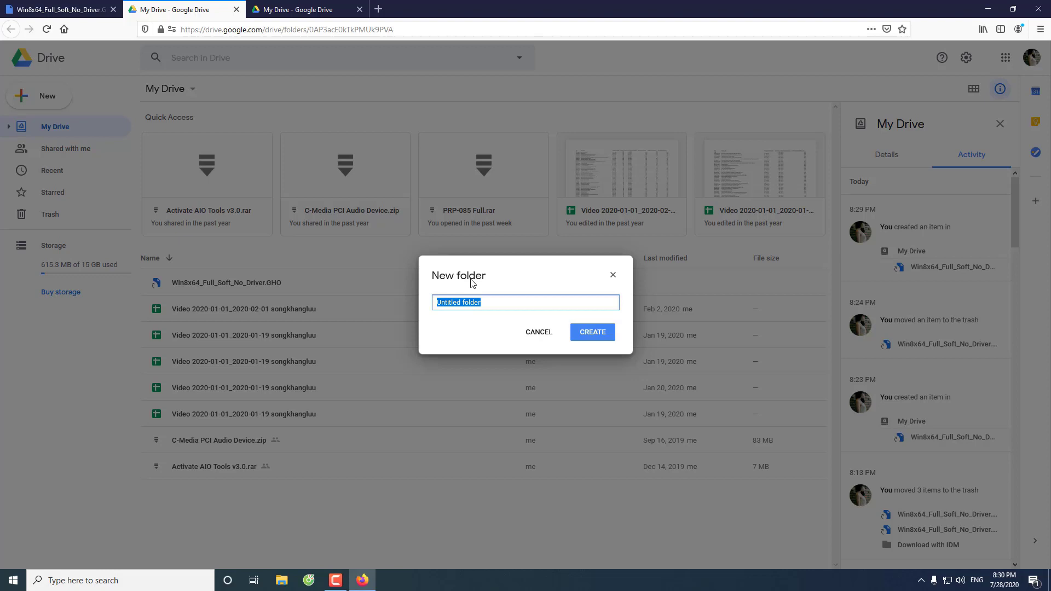
pyautogui.write('ư')
pyautogui.click(591, 338)
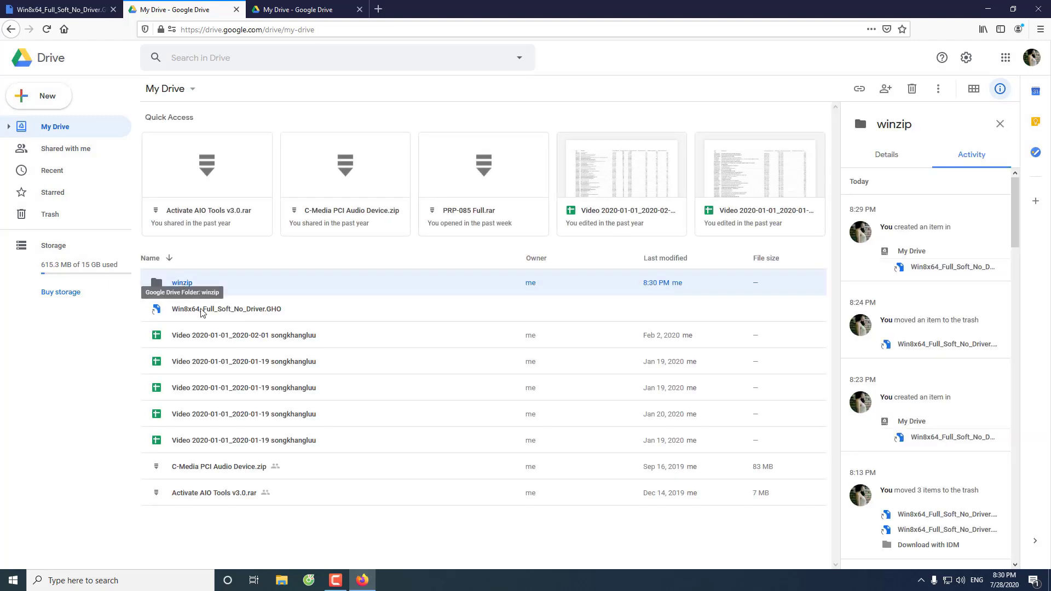
# Move the .GHO shortcut into the winzip folder via Move to
pyautogui.click(201, 312)
pyautogui.rightClick(201, 313)
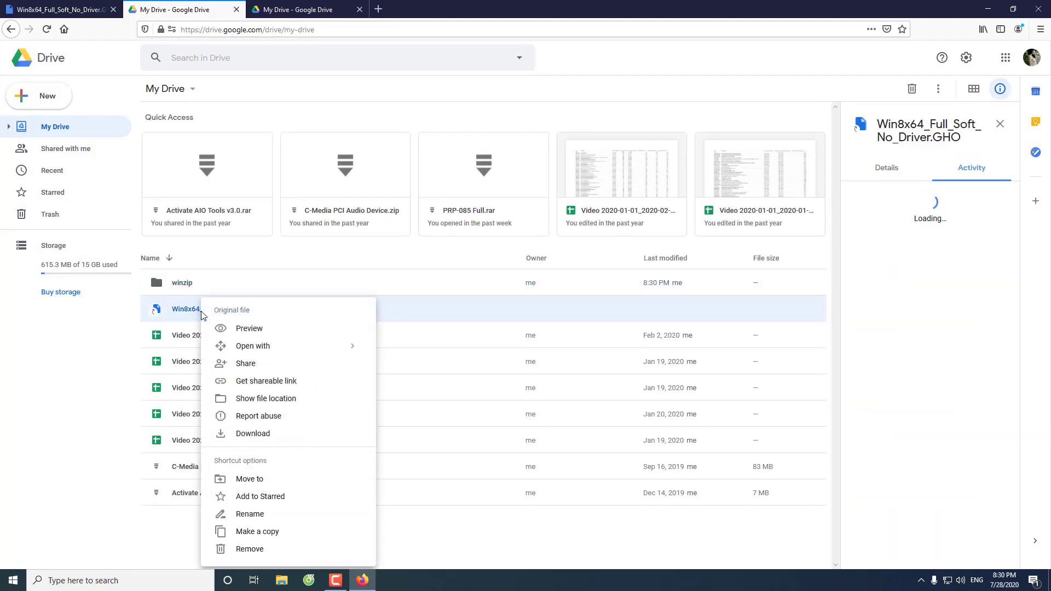
pyautogui.click(275, 484)
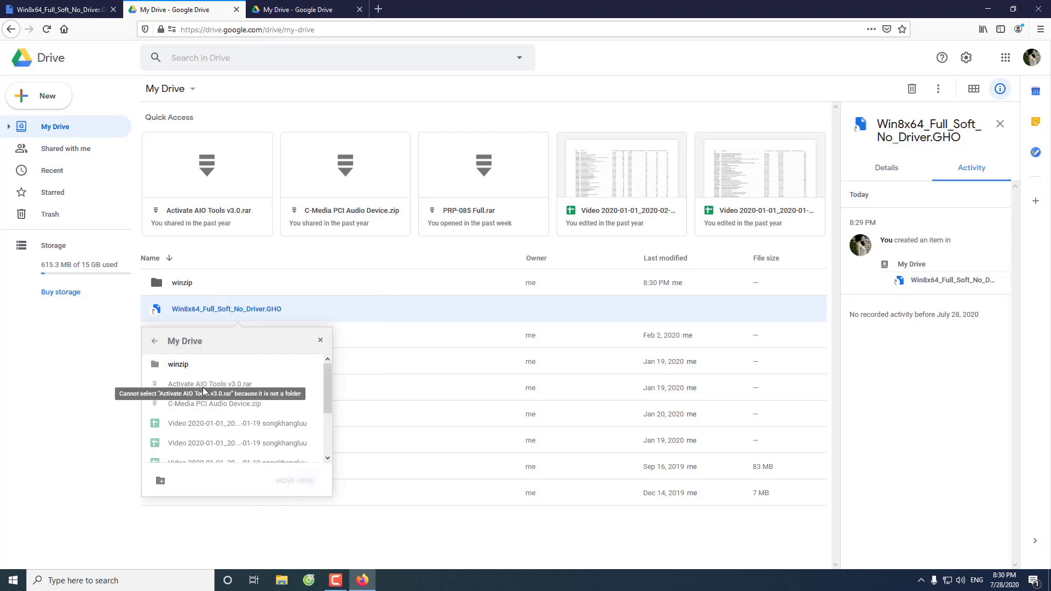
pyautogui.click(182, 365)
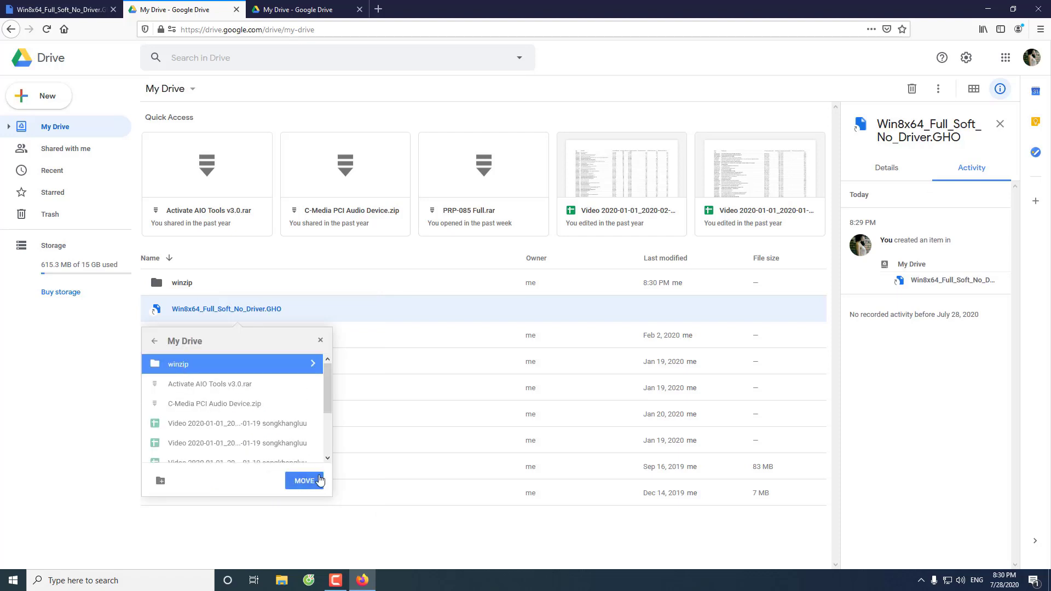
pyautogui.click(312, 484)
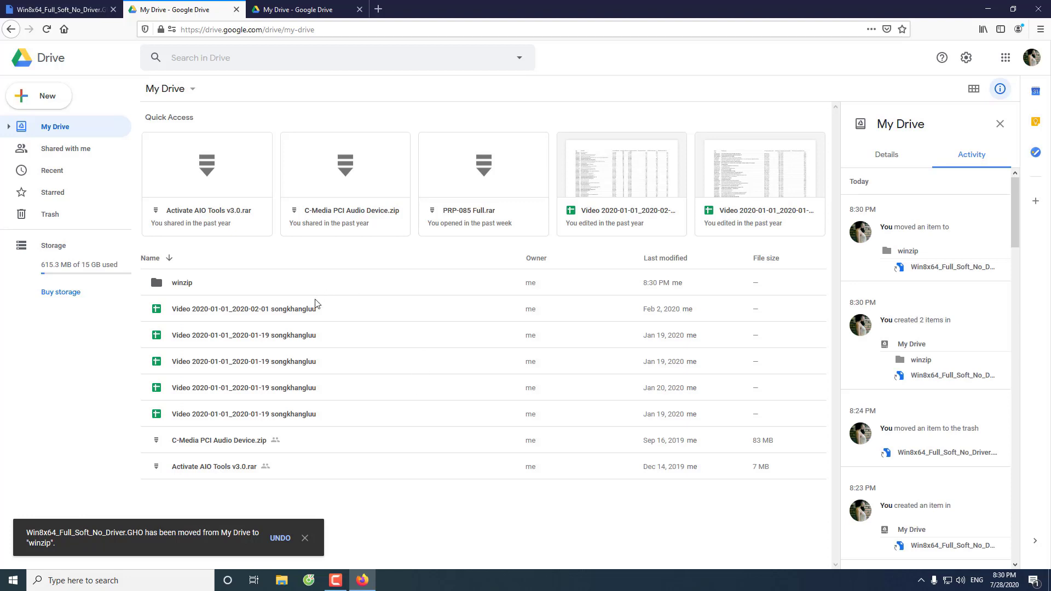
# Download the winzip folder as a zip and restore down the browser window
pyautogui.rightClick(187, 286)
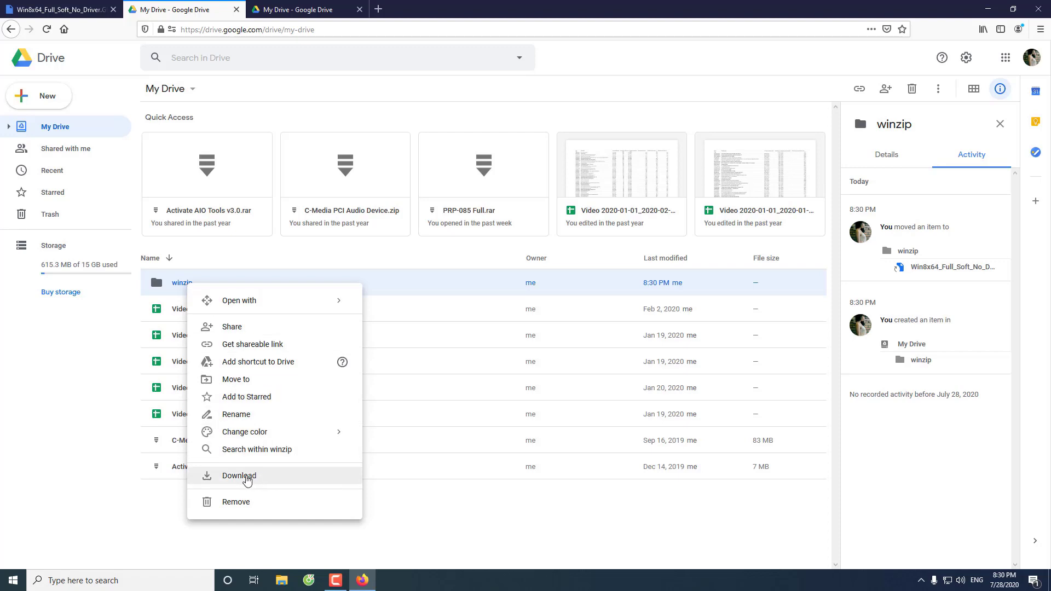
pyautogui.click(246, 477)
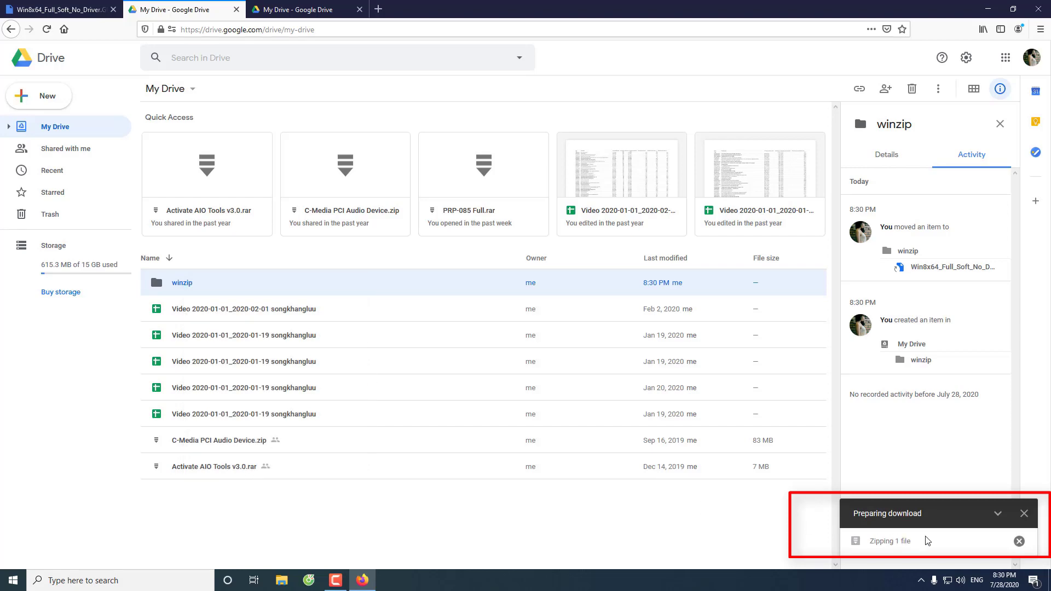
pyautogui.click(1013, 10)
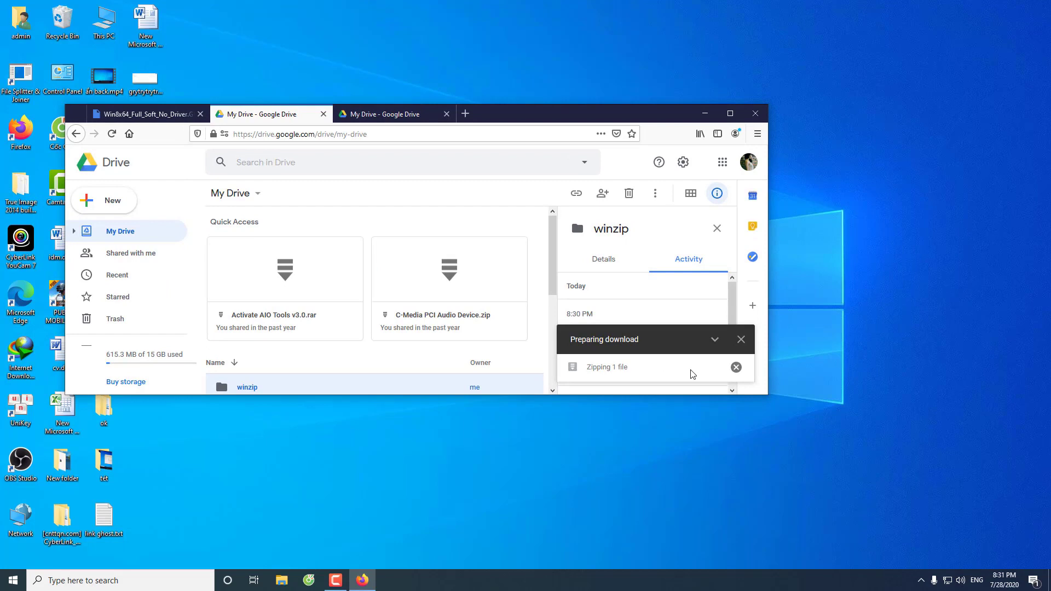